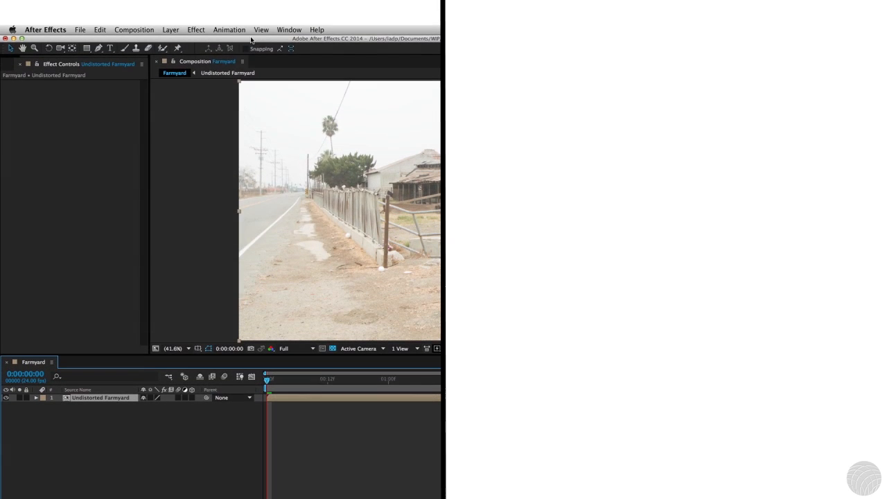
Start camera tracking on the Undistorted Farmyard layer.
click(230, 36)
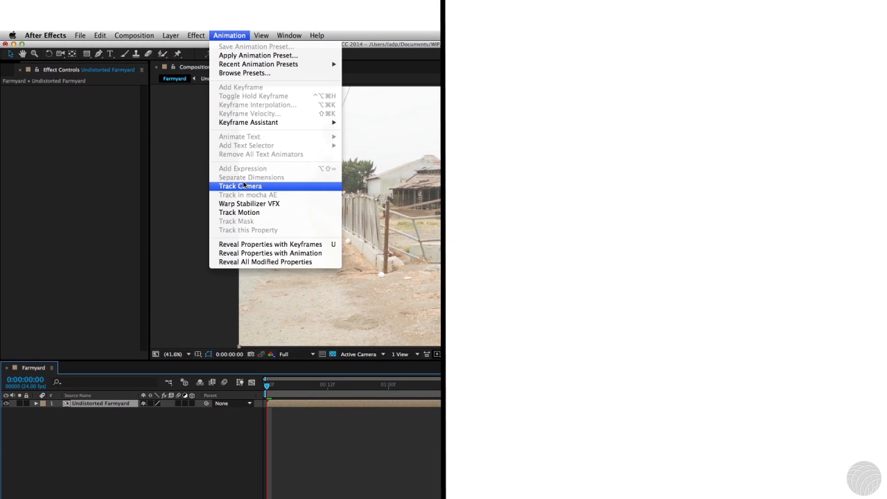
click(244, 186)
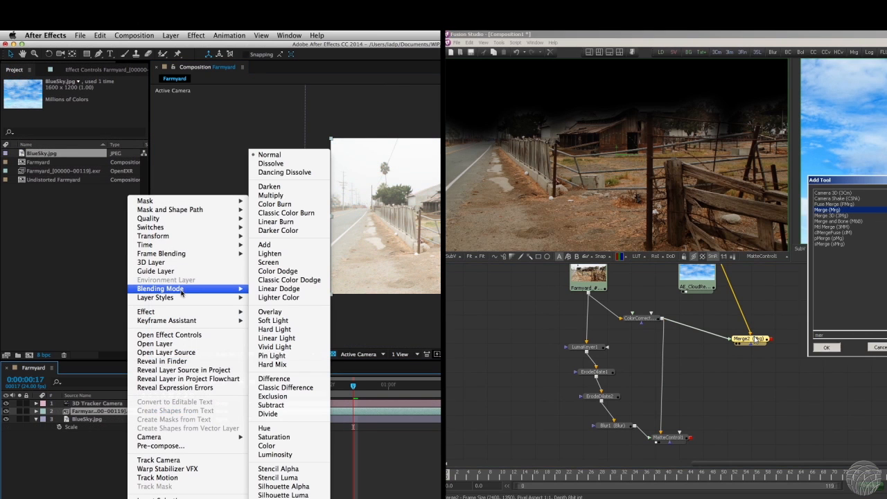
Add a Fusion Merge node combining Merge2 with MatteControl1, and set the After Effects Farmyard footage layer's blending mode to Darken.
key(Return)
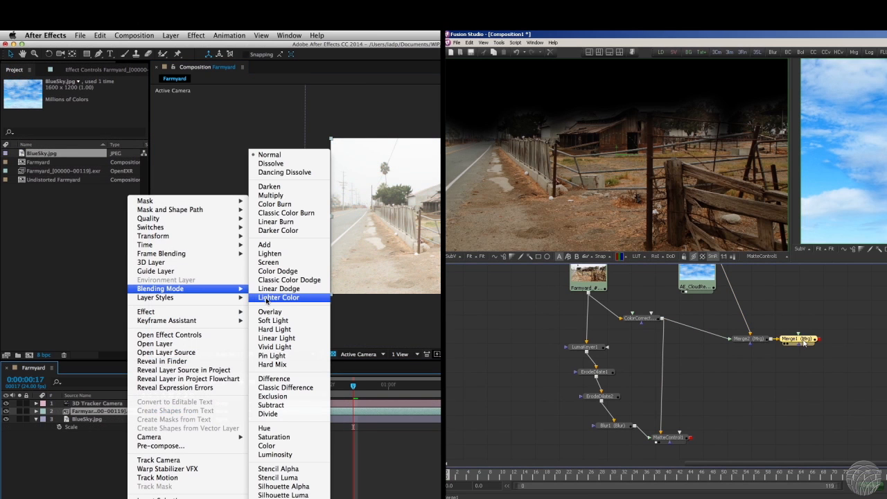
drag(799, 339, 683, 438)
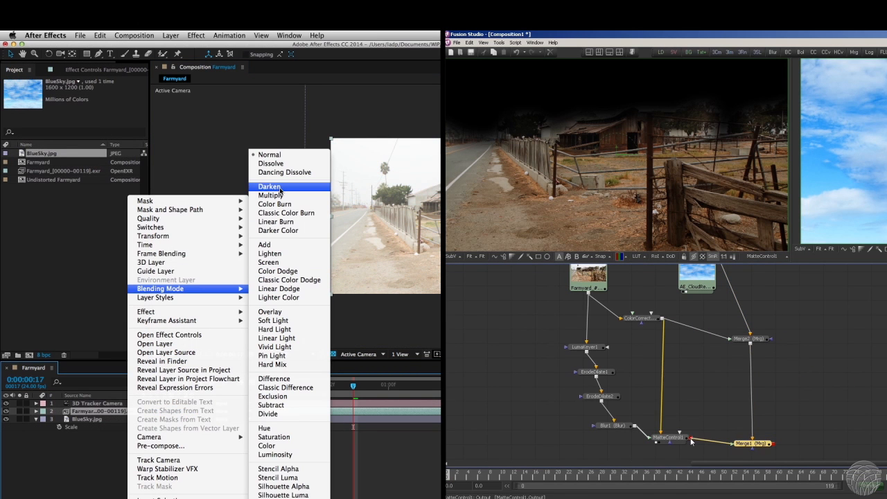
click(280, 190)
drag(751, 443, 683, 208)
click(243, 469)
key(space)
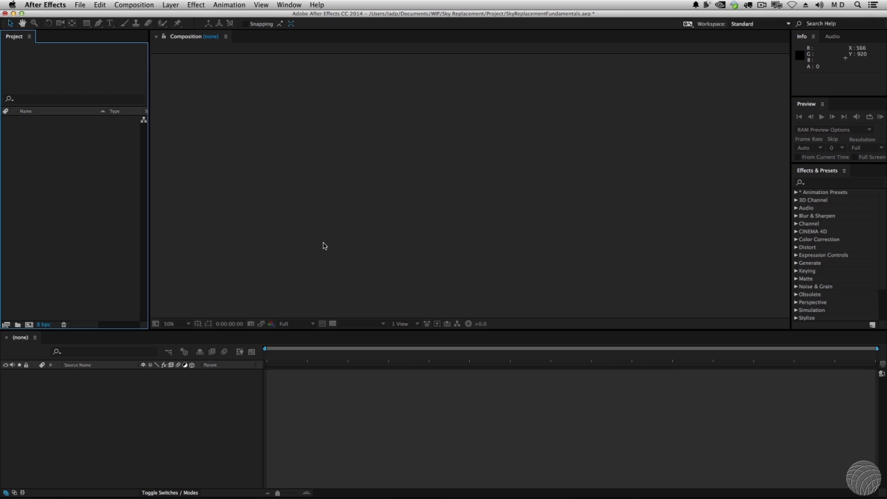
Import the Farmyard EXR files as an OpenEXR sequence starting at Farmyard_00000.exr and create a composition from the footage.
double_click(67, 175)
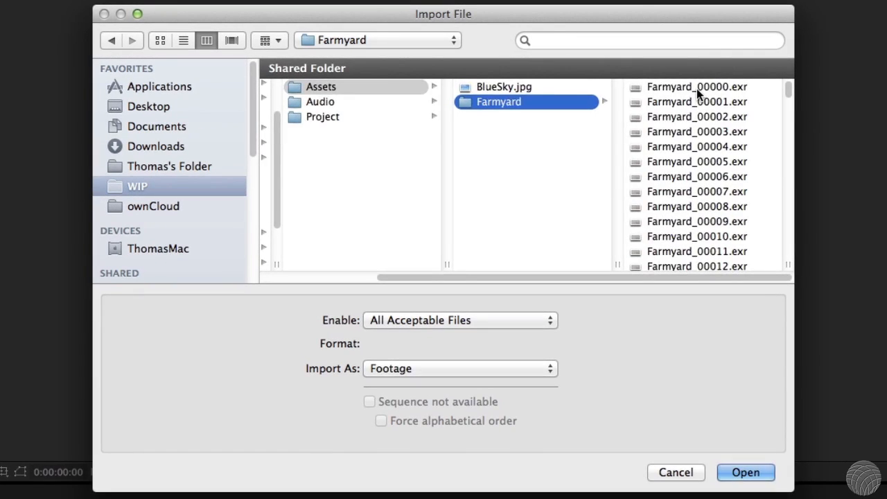
click(584, 110)
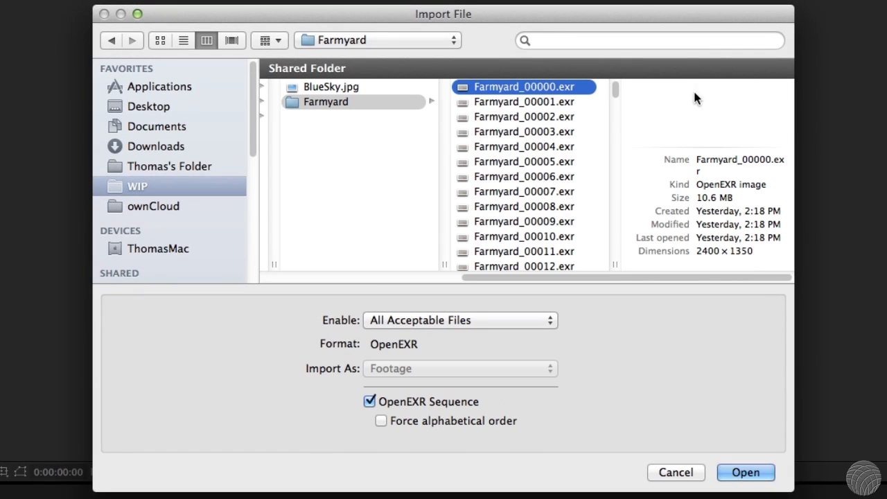
click(746, 472)
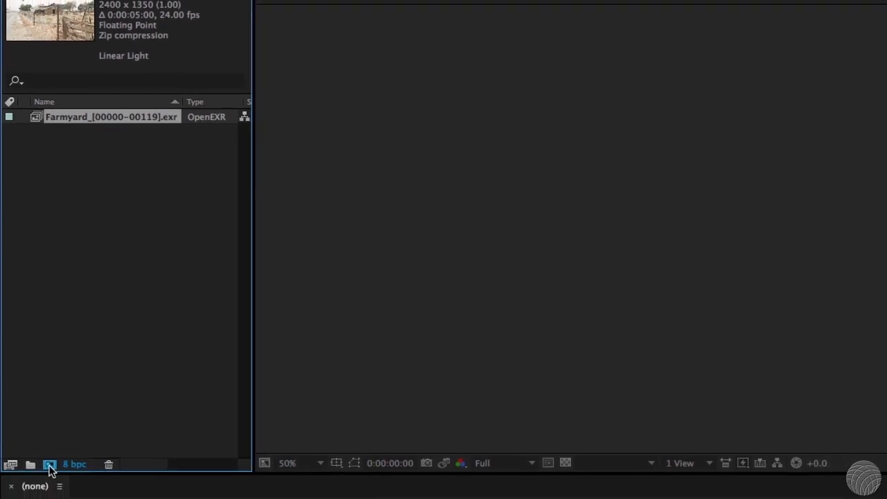
click(49, 466)
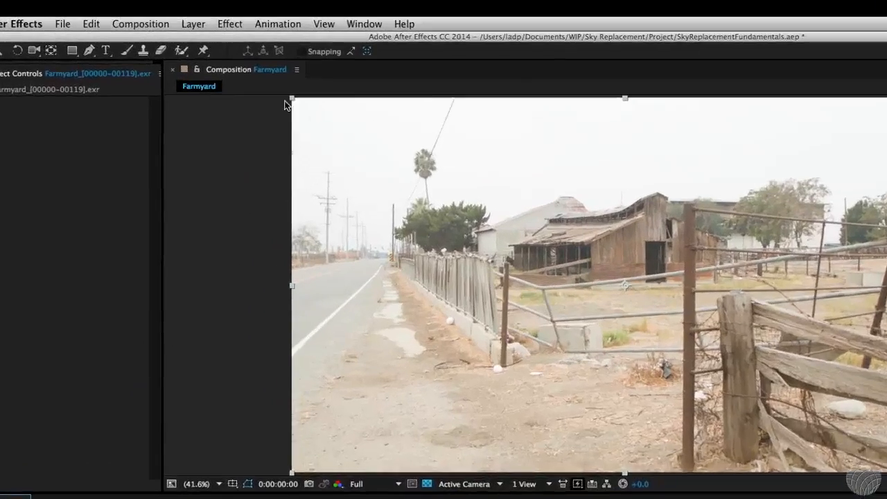
Apply Optics Compensation to the Farmyard footage with Reverse Lens Distortion enabled and a Field Of View of 20.5.
click(236, 22)
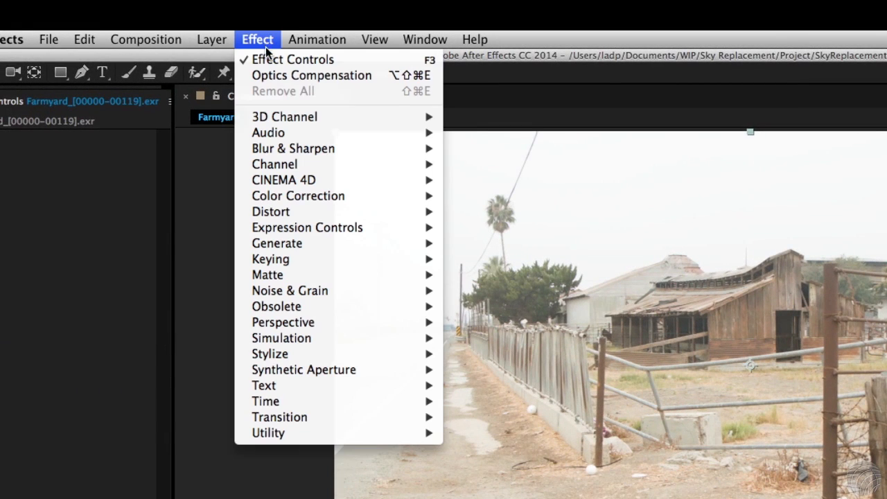
mouse_move(335, 213)
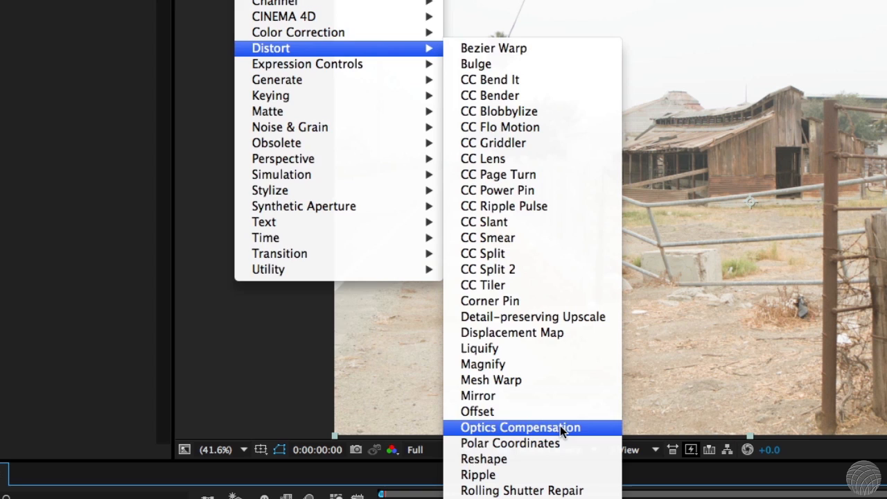
click(559, 426)
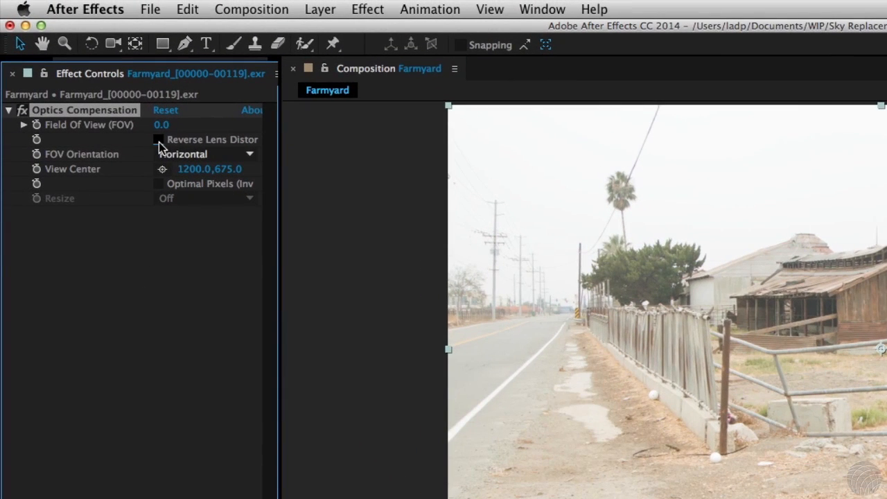
click(102, 63)
text(20.5)
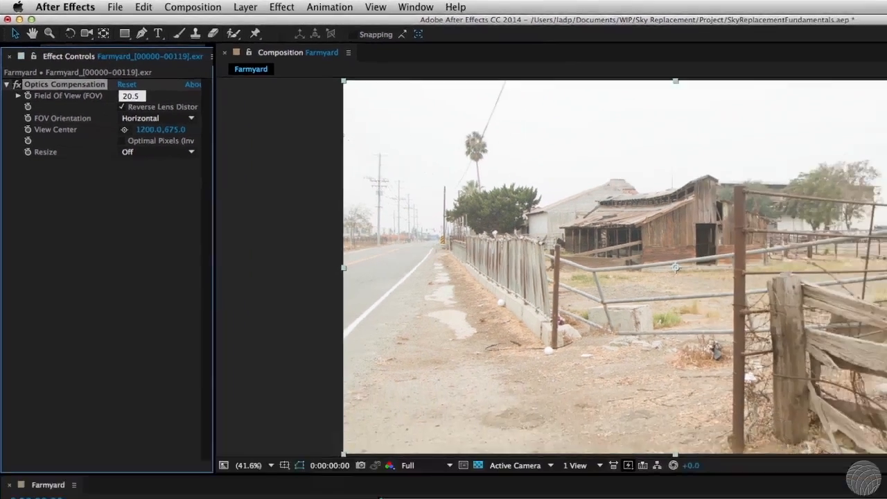
key(Return)
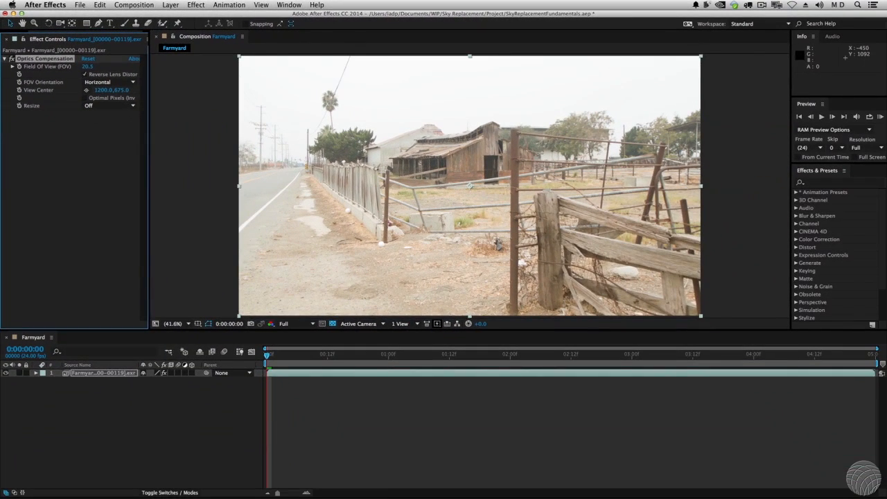
Pre-compose the Farmyard footage layer as "Undistorted Farmyard", moving all attributes into the new composition.
key(F2)
click(80, 374)
right_click(80, 374)
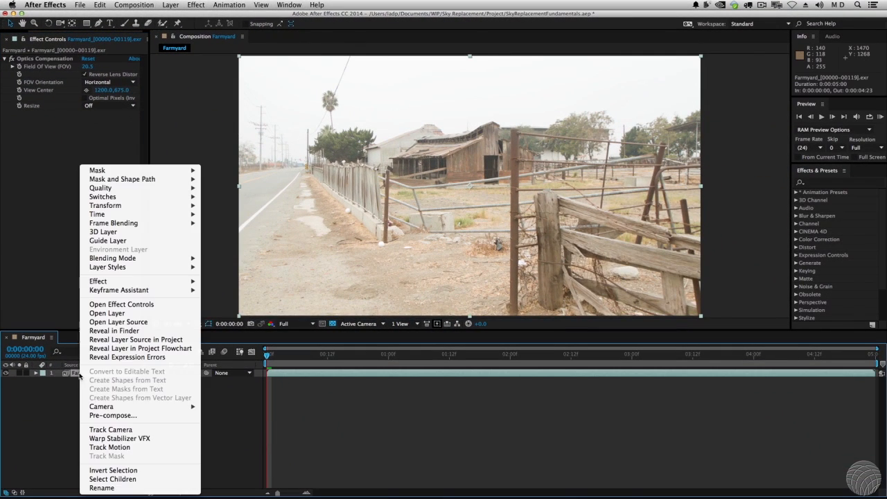
click(104, 417)
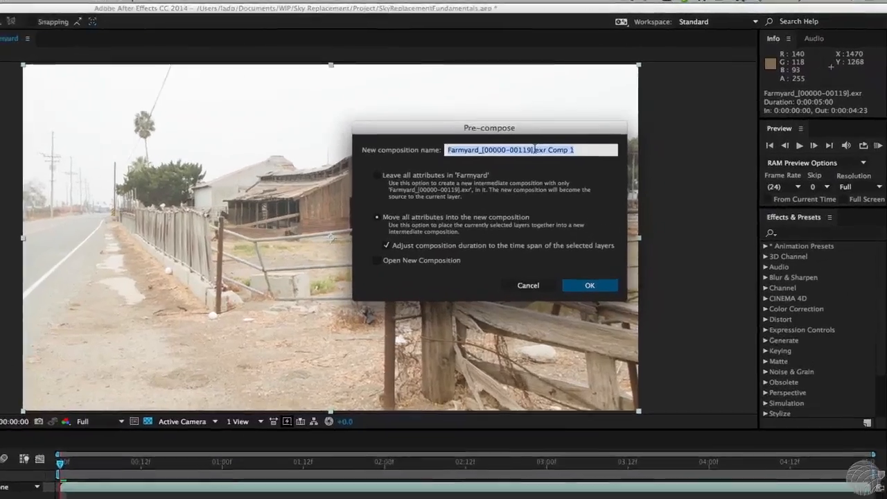
key(BackSpace)
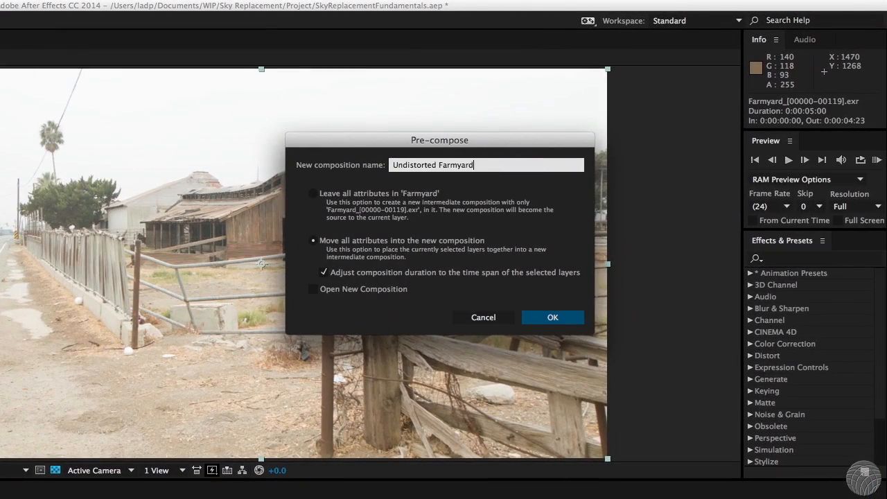
text(Undistorted Farmyard)
key(Return)
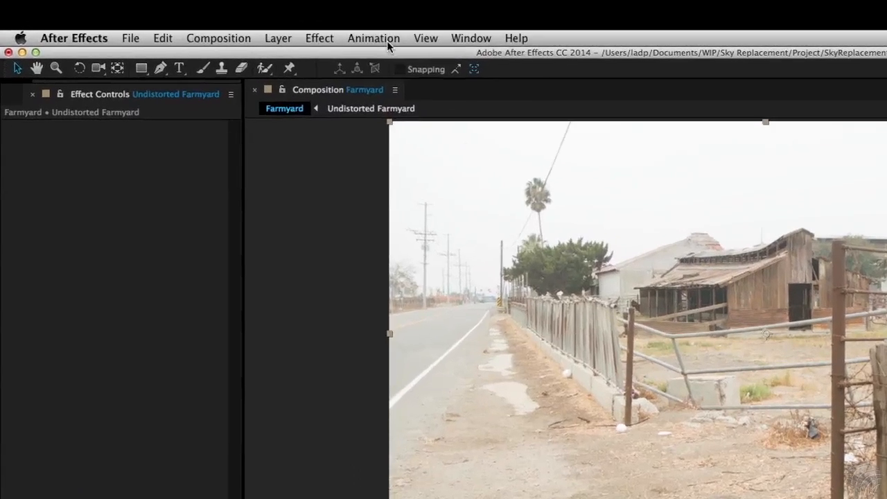
Apply Track Camera to the pre-composed Undistorted Farmyard layer.
click(232, 6)
click(398, 287)
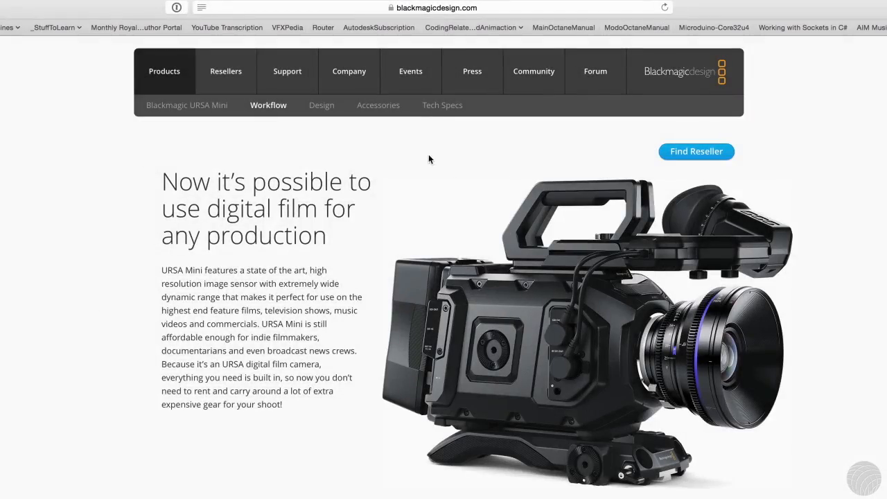
Look up the technical specifications of the Blackmagic URSA Mini 4K EF on the Blackmagic Design website in the browser.
click(439, 109)
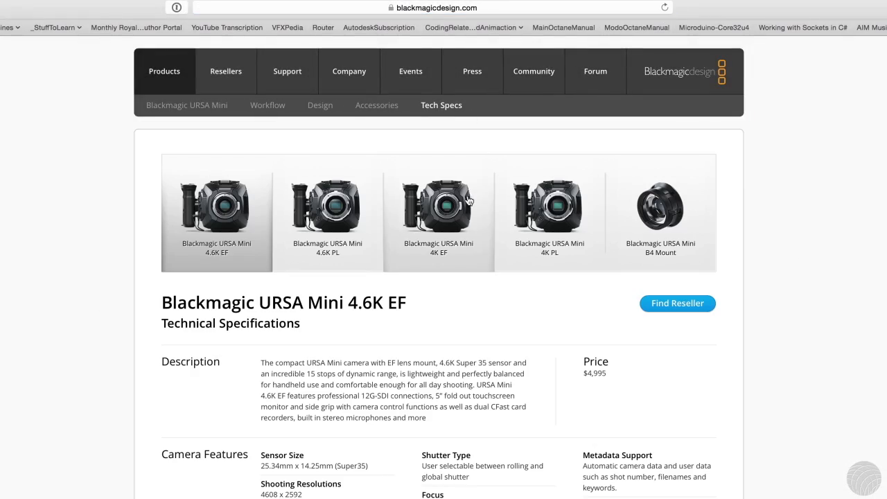
click(468, 201)
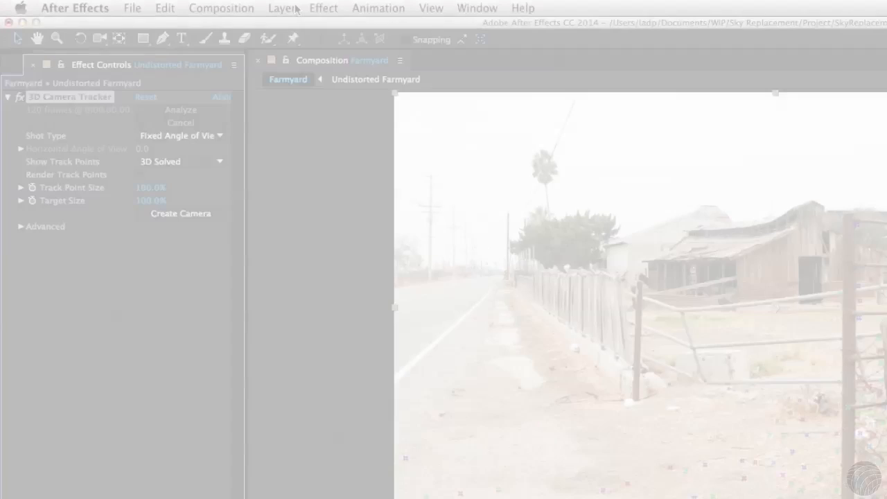
In After Effects, calculate the angle of view in new camera settings with a 15.81 mm film size and 17 mm focal length.
click(280, 8)
mouse_move(296, 32)
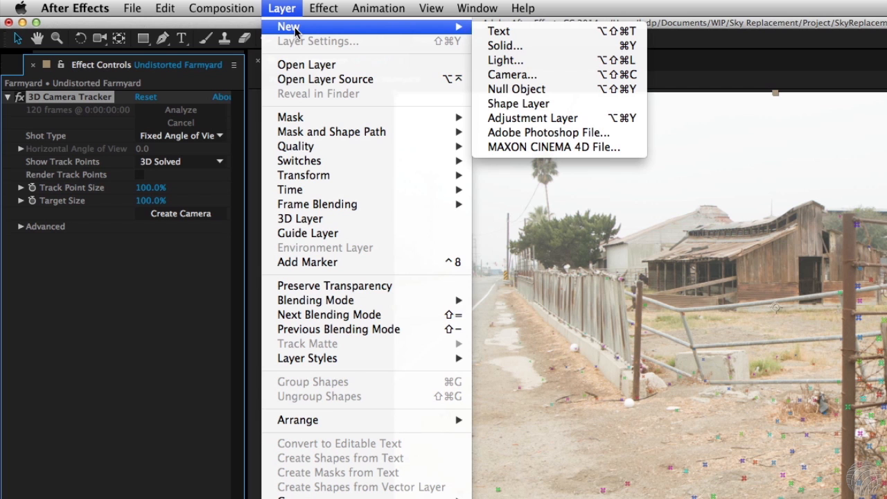
click(528, 75)
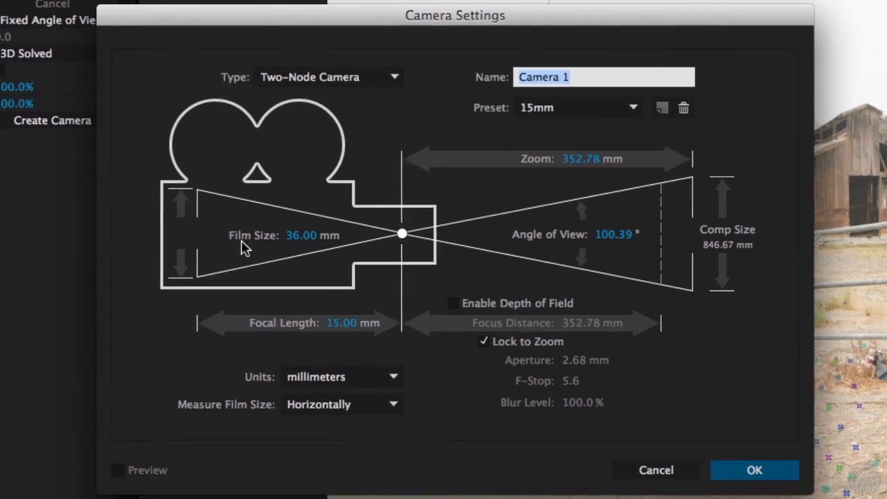
click(386, 304)
text(15.81)
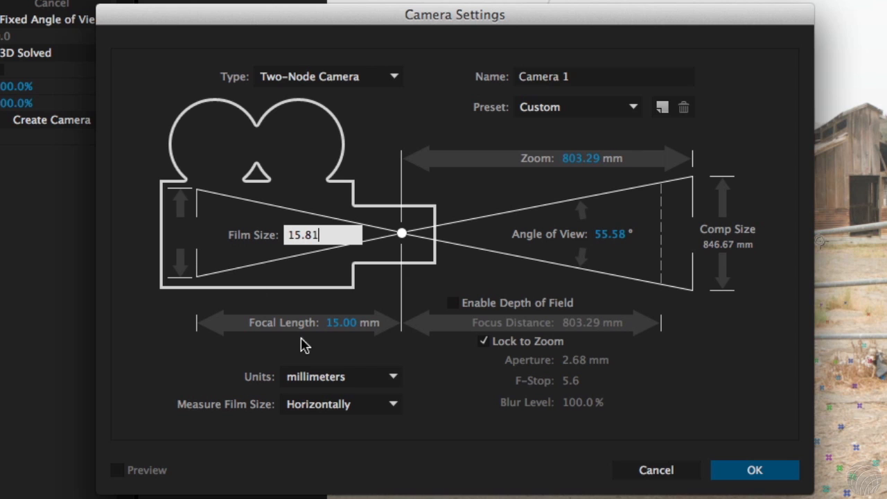
click(348, 331)
text(17)
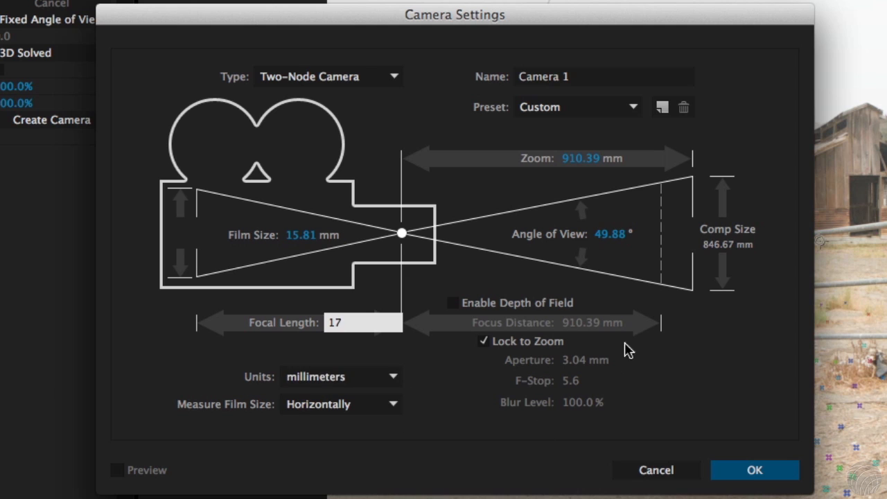
click(614, 236)
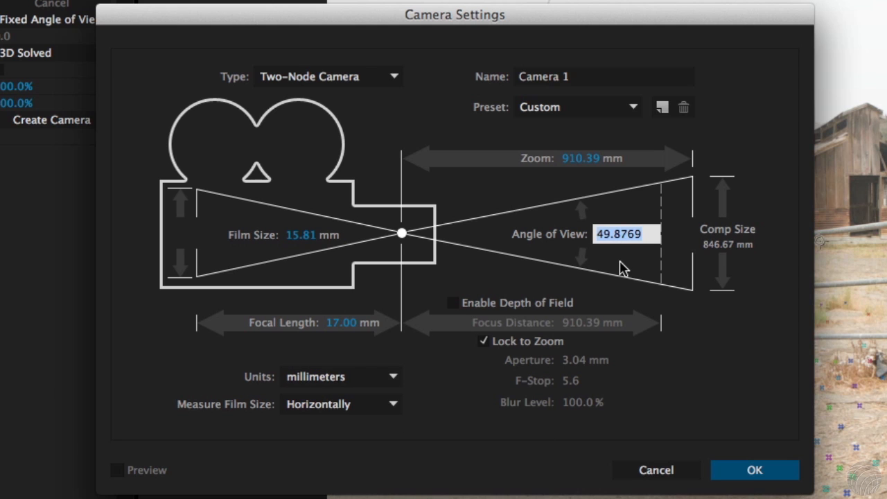
click(652, 474)
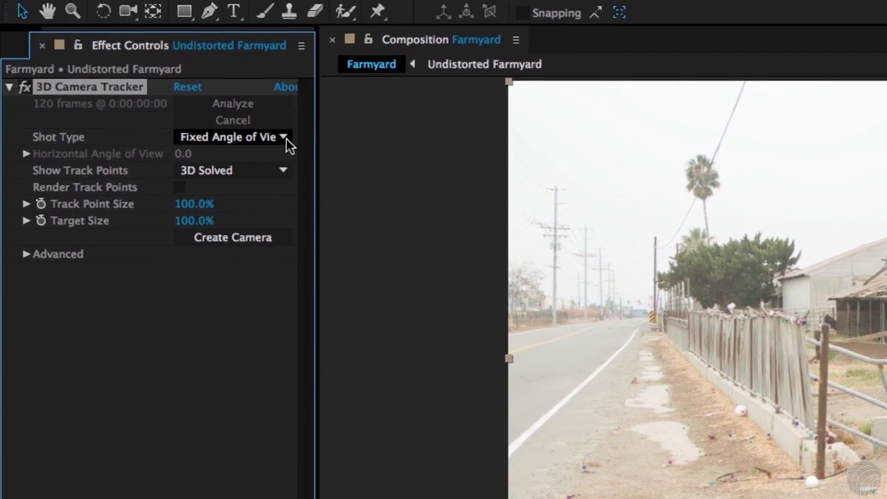
Set the 3D Camera Tracker's shot type to Specify Angle of View with a horizontal angle of 49.8769, and create the tracked camera.
click(103, 21)
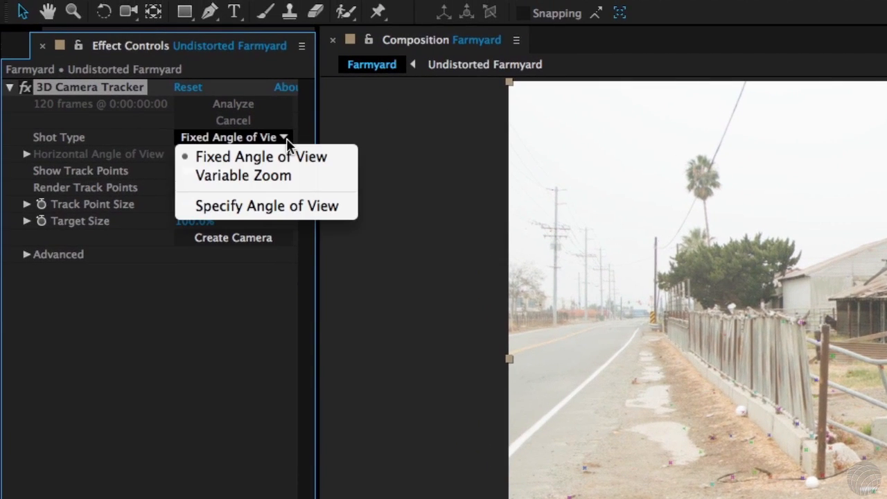
click(283, 206)
click(188, 155)
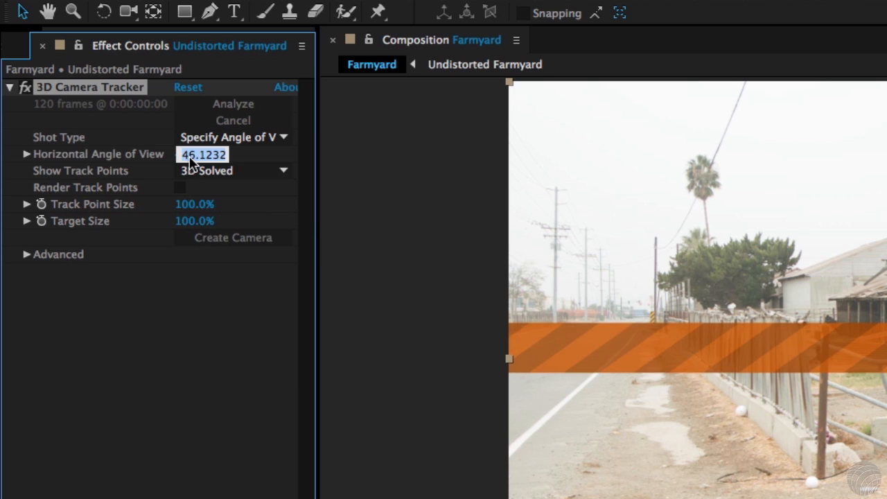
text(49.8769)
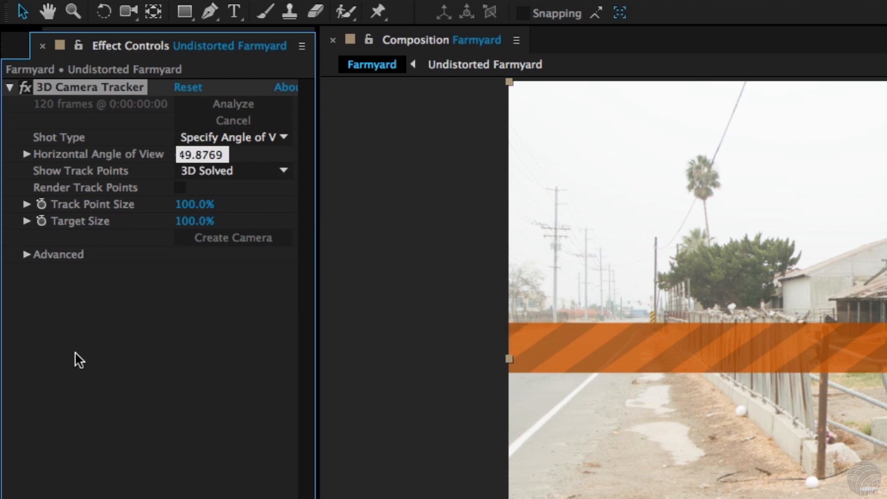
click(163, 424)
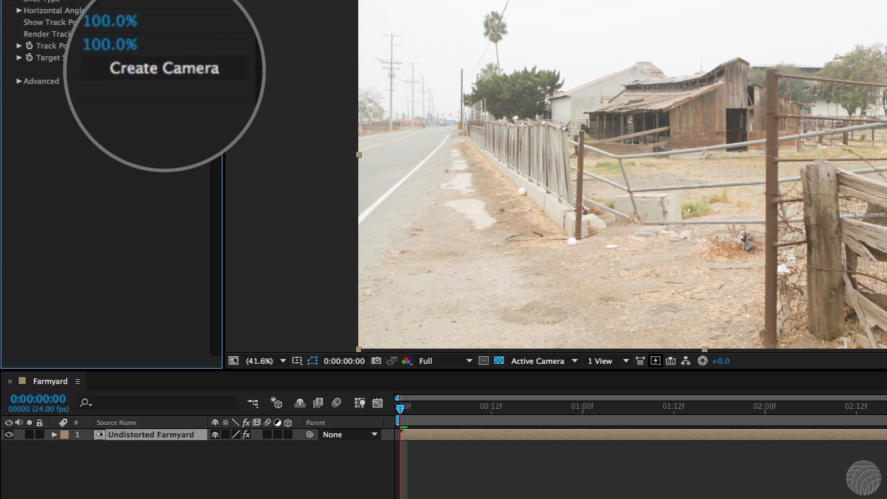
click(197, 66)
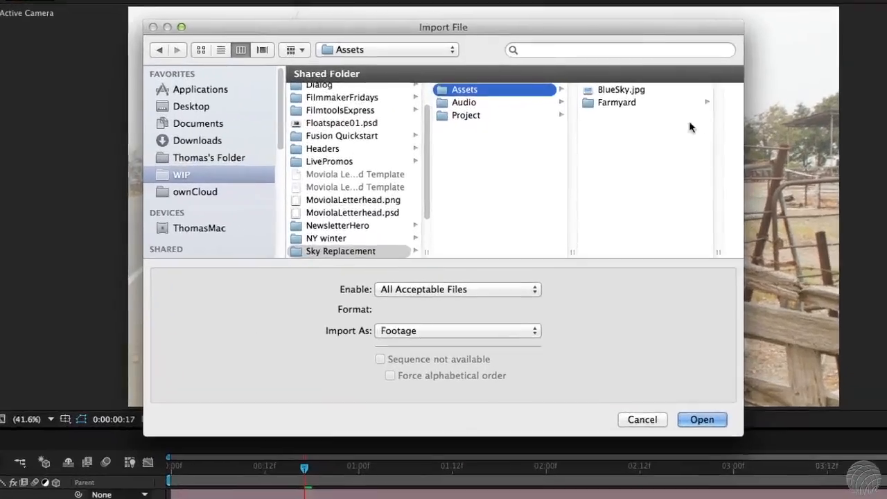
Import BlueSky.jpg and add it as a 3D layer at the top of the Farmyard composition.
click(627, 86)
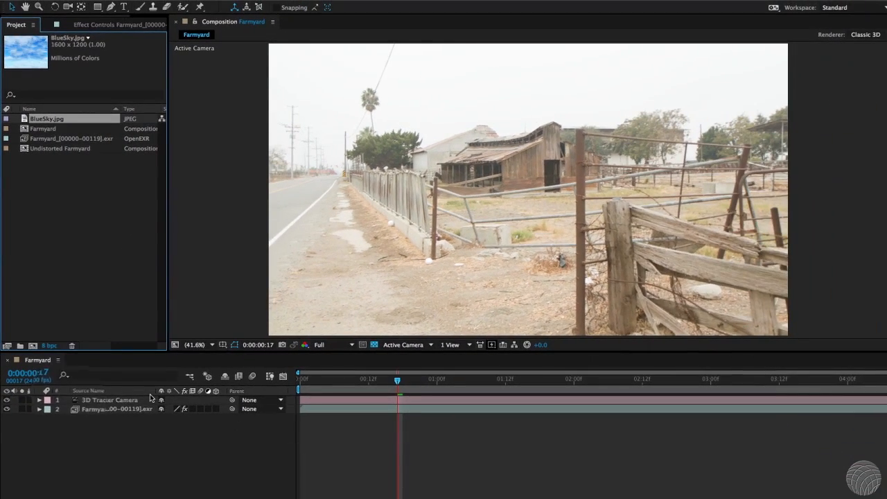
drag(152, 398, 151, 400)
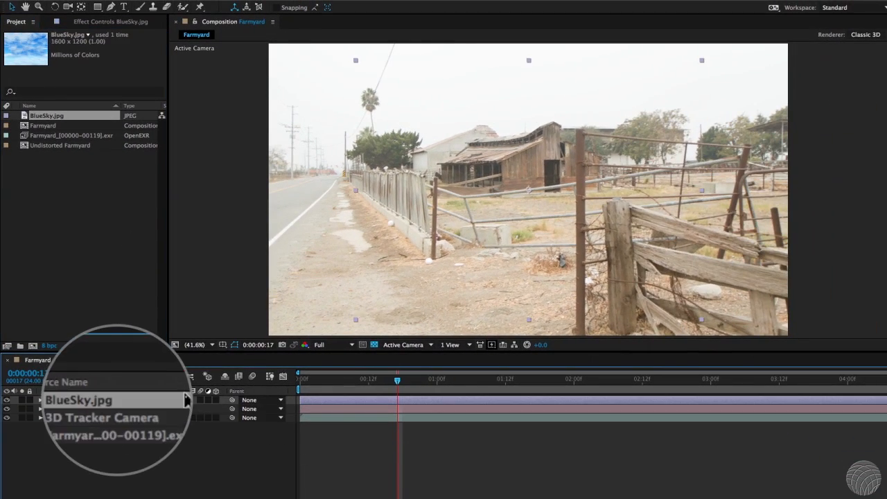
click(216, 400)
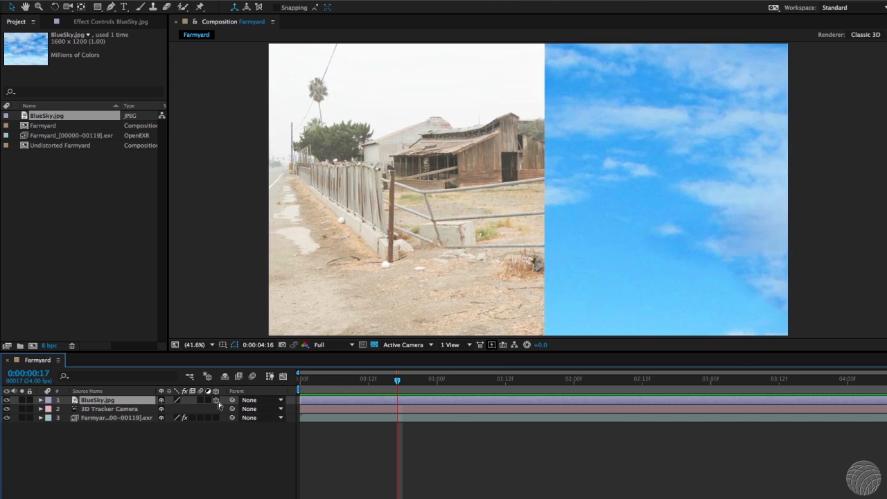
Stop the preview and set the BlueSky.jpg layer's Z position to 100000.
key(space)
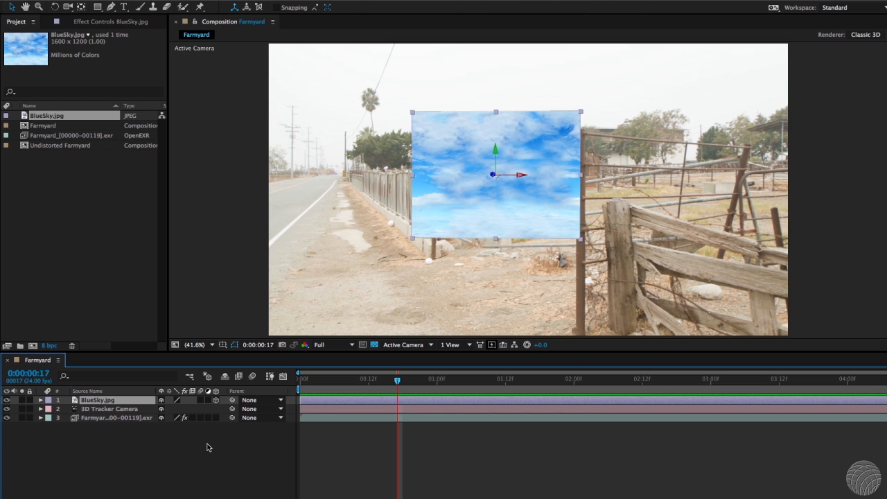
key(p)
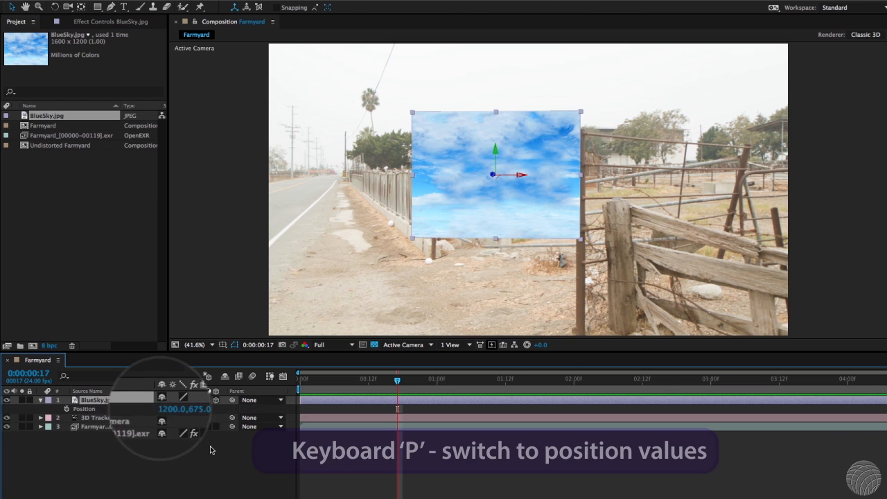
click(219, 409)
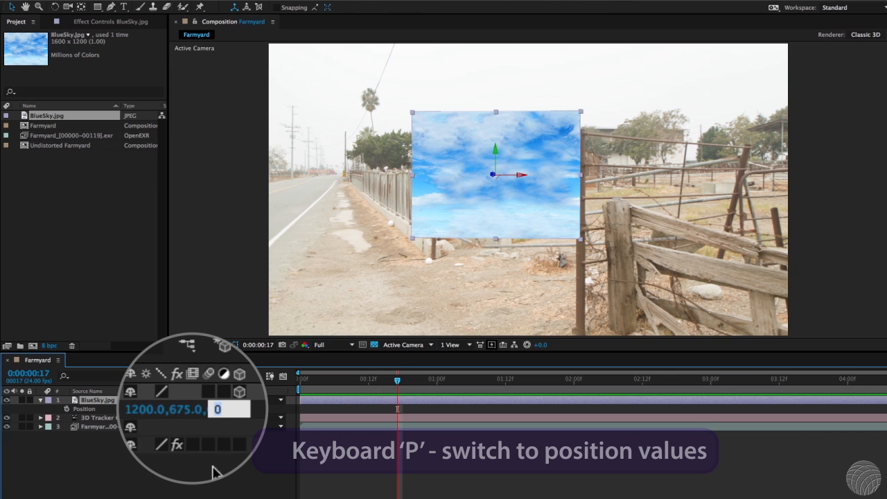
text(100)
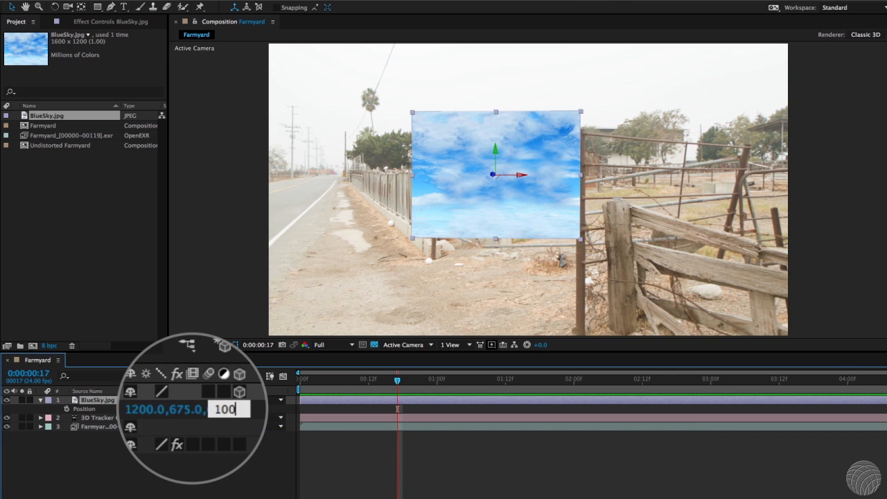
text(000)
key(Return)
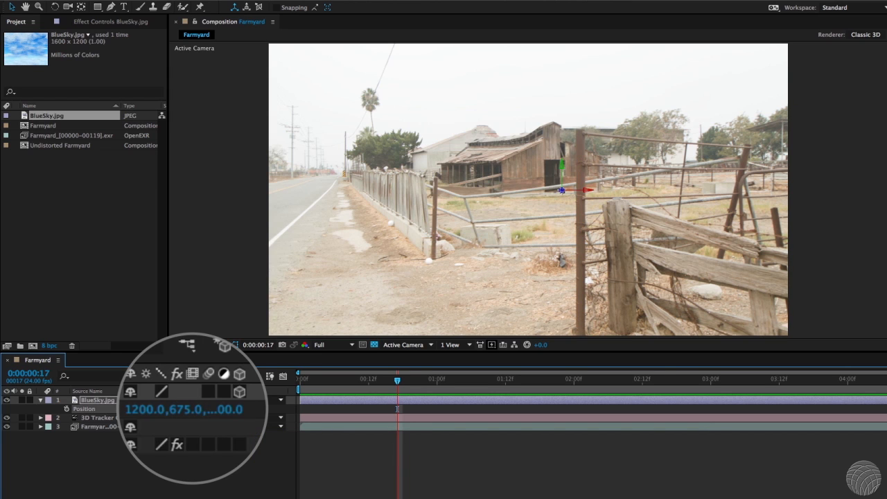
Scale the BlueSky.jpg layer uniformly to about 79459.6% so it covers the whole frame, and preview the composition.
key(s)
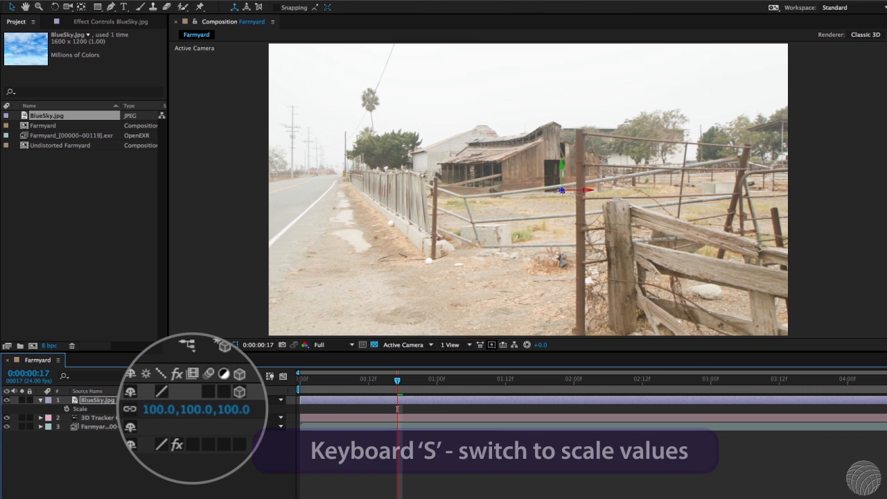
drag(237, 424, 860, 454)
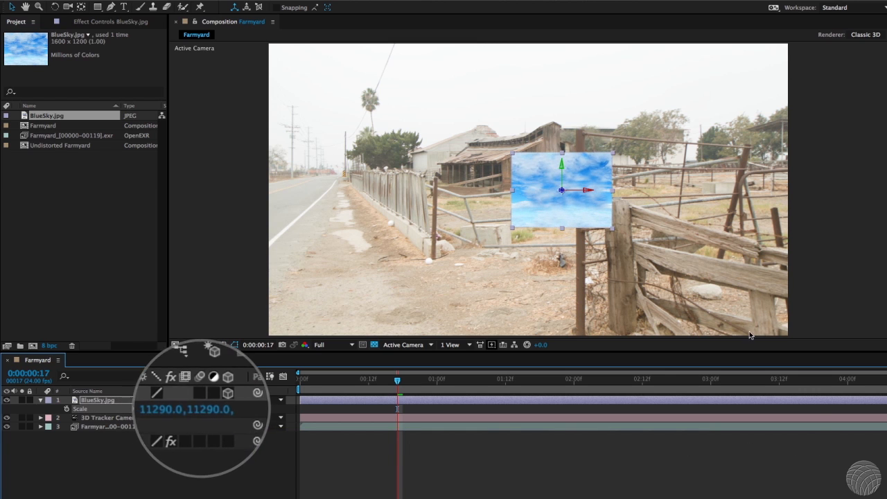
scroll(665, 277, down, 2)
drag(581, 213, 854, 362)
key(space)
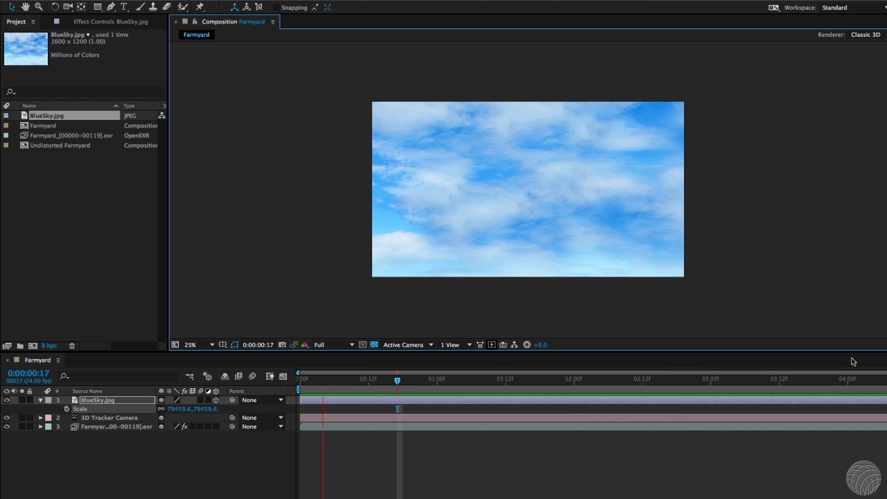
key(space)
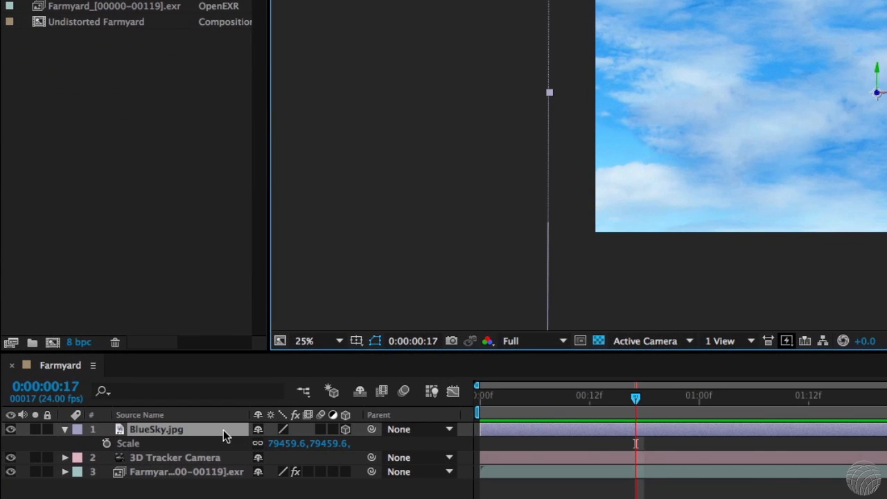
Send BlueSky.jpg to the bottom of the layer stack and set the Farmyard footage layer's blending mode to Darken.
key(ctrl+shift+bracketleft)
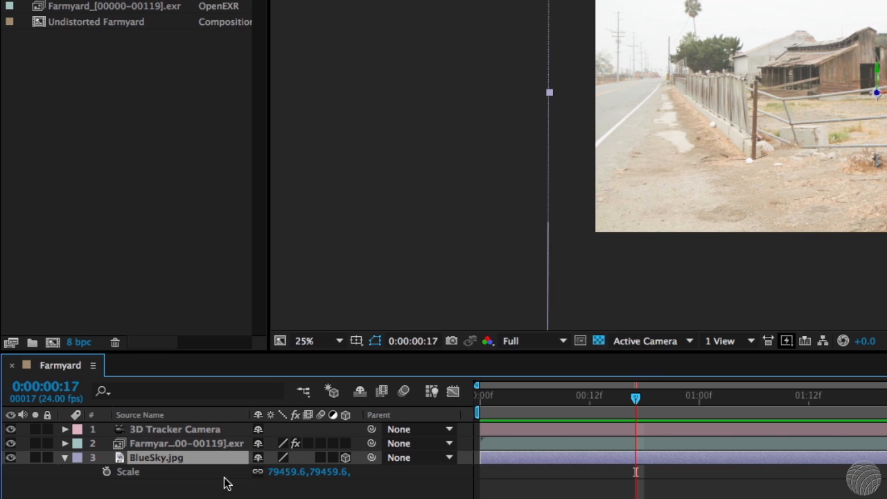
click(228, 445)
right_click(228, 445)
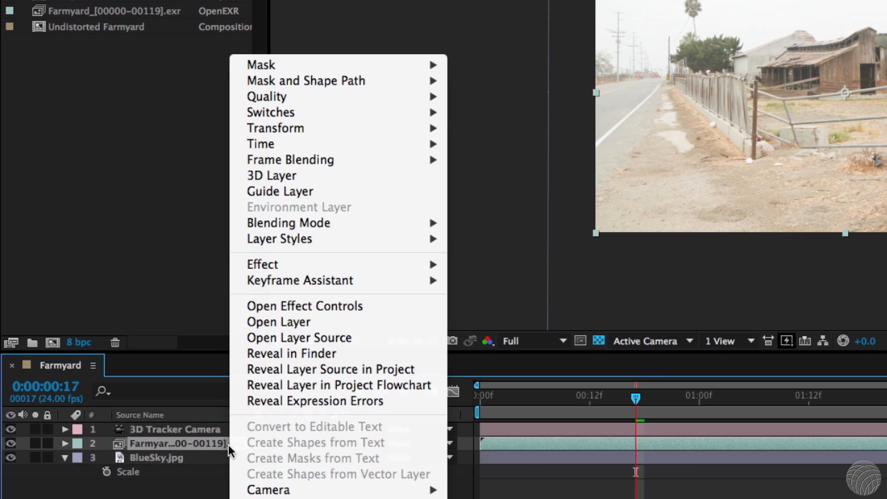
mouse_move(327, 230)
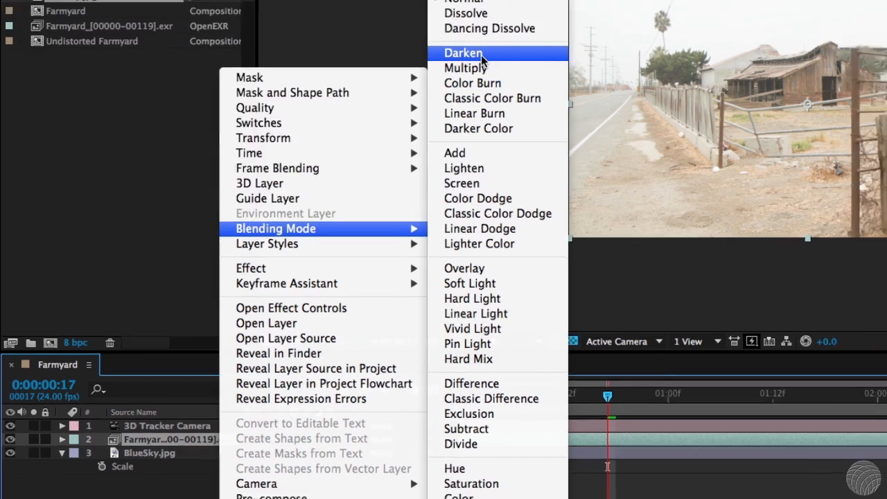
click(481, 56)
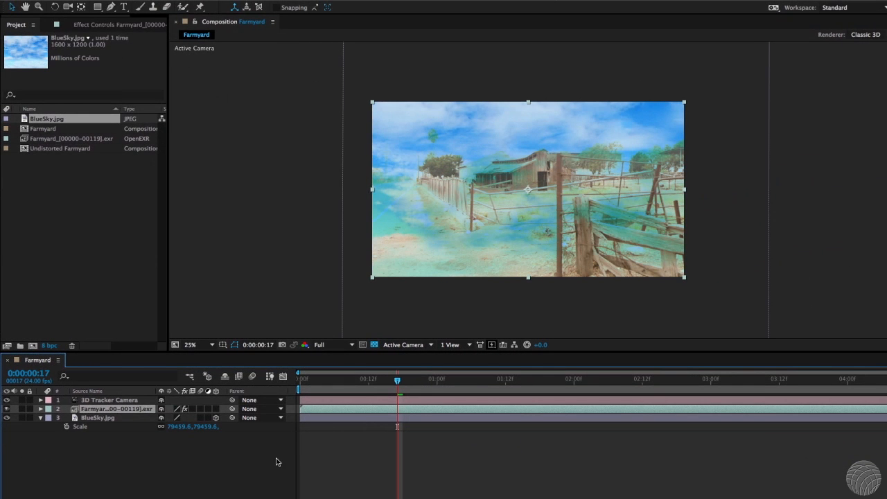
Preview the blended composition to check how the sky moves with the tracked footage.
click(275, 462)
key(space)
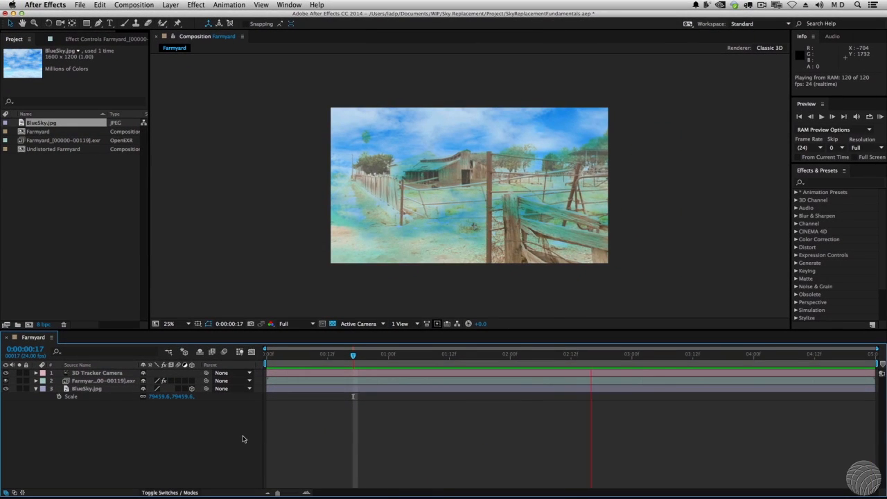
key(space)
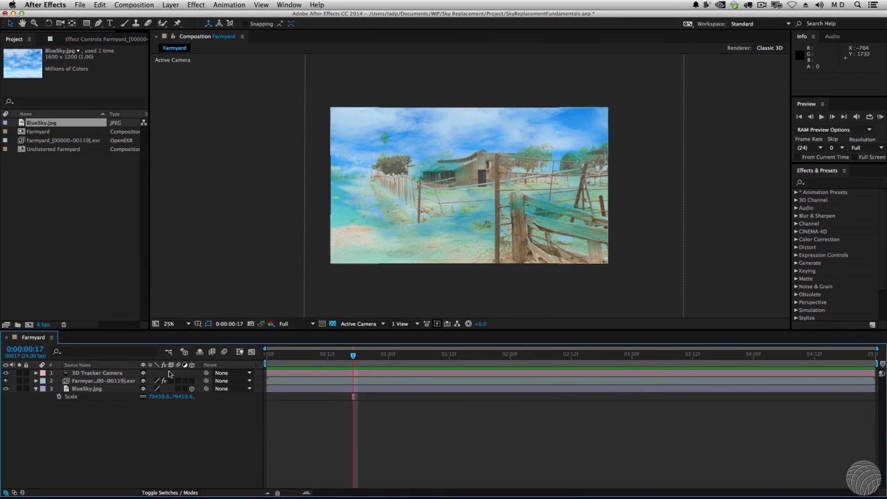
Delete the Farmyard EXR footage layer and queue the Farmyard composition for rendering with the ProRes 422 HQ output module.
click(116, 381)
key(Delete)
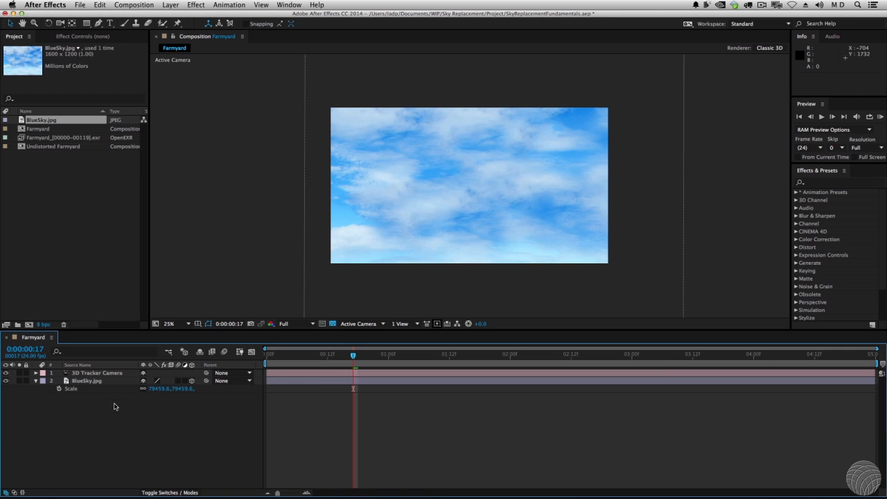
key(super+m)
click(64, 399)
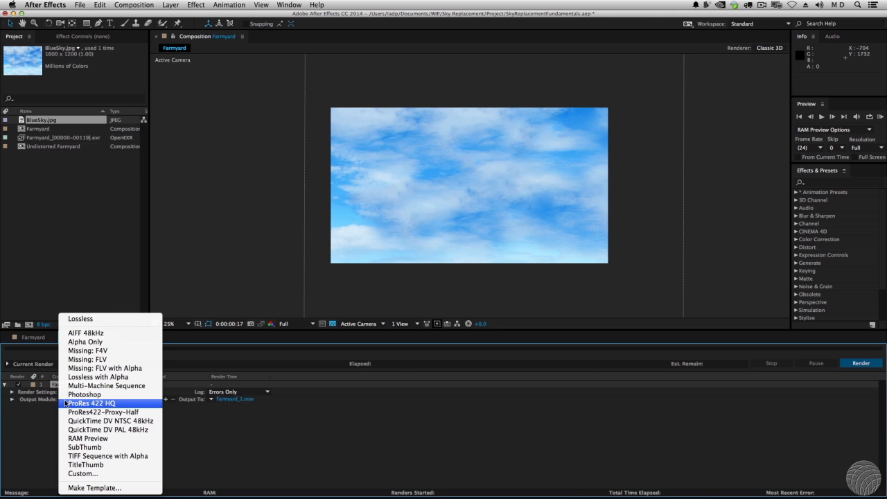
click(65, 402)
click(66, 416)
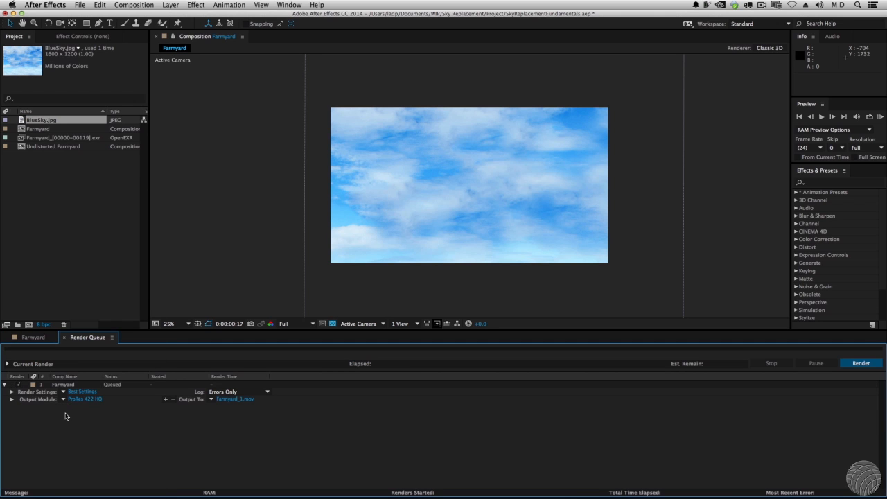